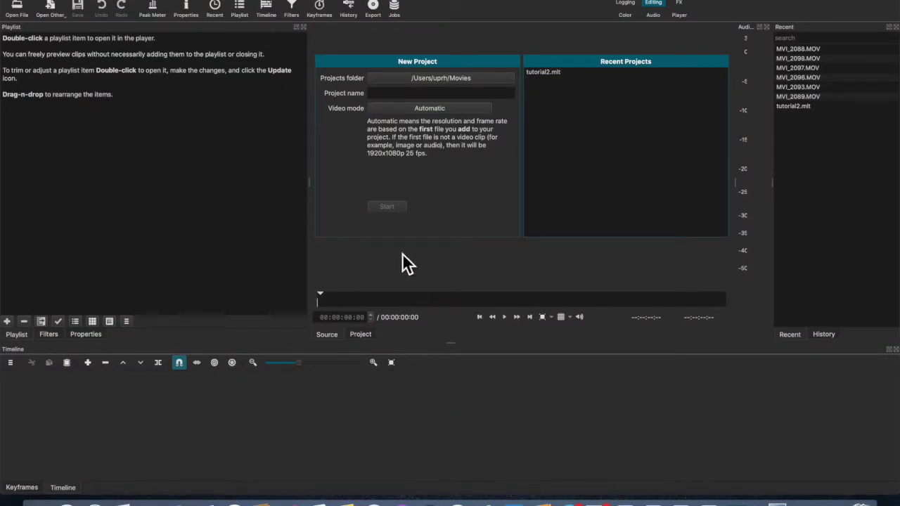
Create a new project named "Video tutorial Shotcut" with the automatic video mode.
click(413, 94)
text(Video tutorial Shotcut)
click(388, 207)
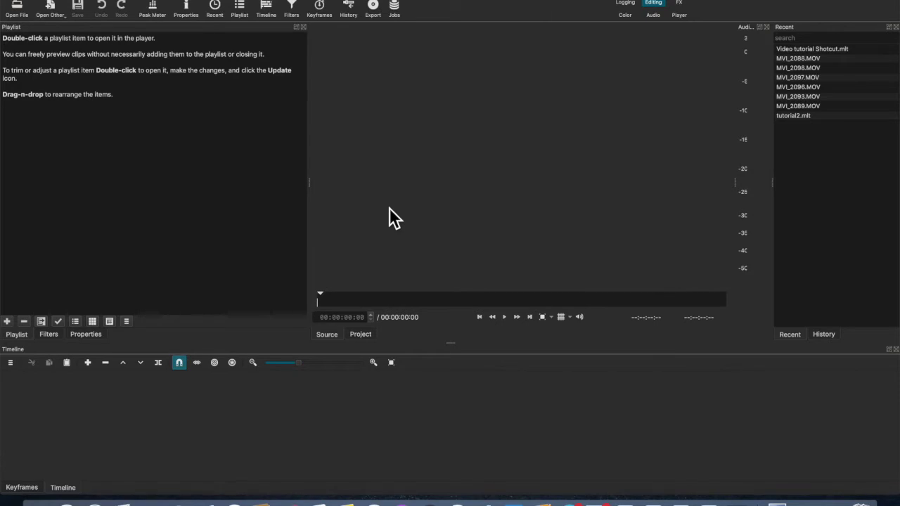
Import the clips MVI_2086.MOV through MVI_2100.MOV and Primera toma cacique.MOV from the "otros videos" folder into the playlist.
key(super+Tab)
drag(858, 258, 594, 384)
drag(614, 307, 286, 275)
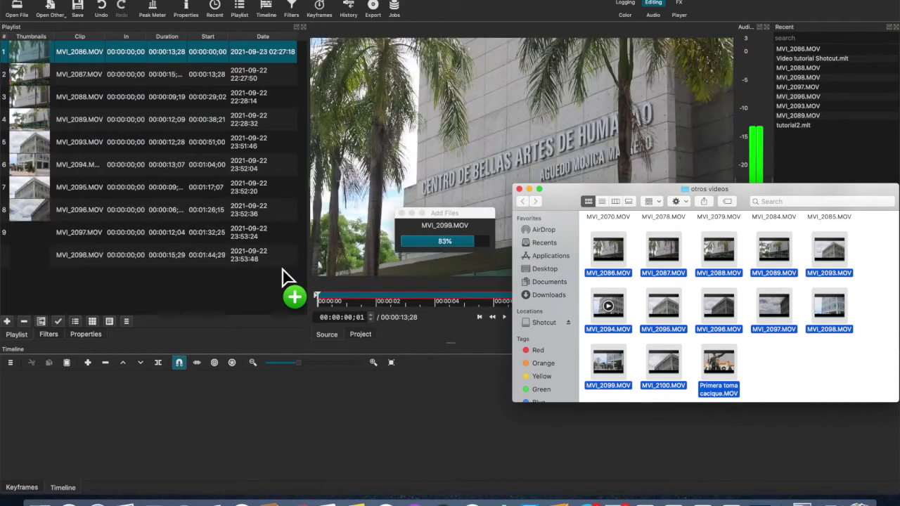
click(520, 190)
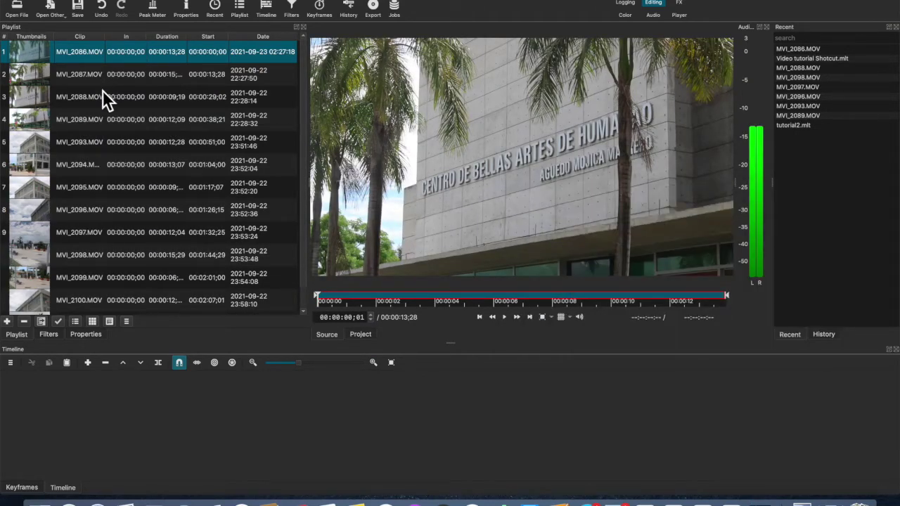
Place MVI_2095.MOV from the playlist at the start of a new video track V1 on the timeline.
scroll(97, 227, down, 1)
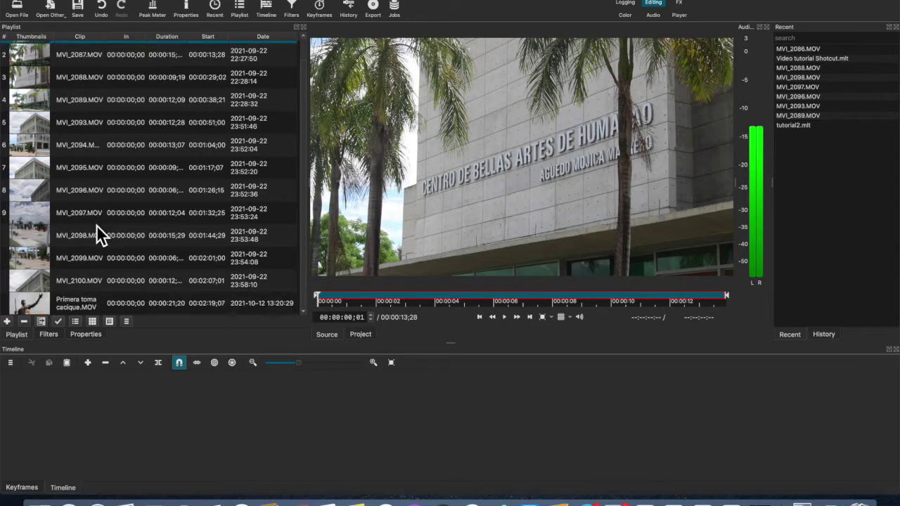
click(69, 172)
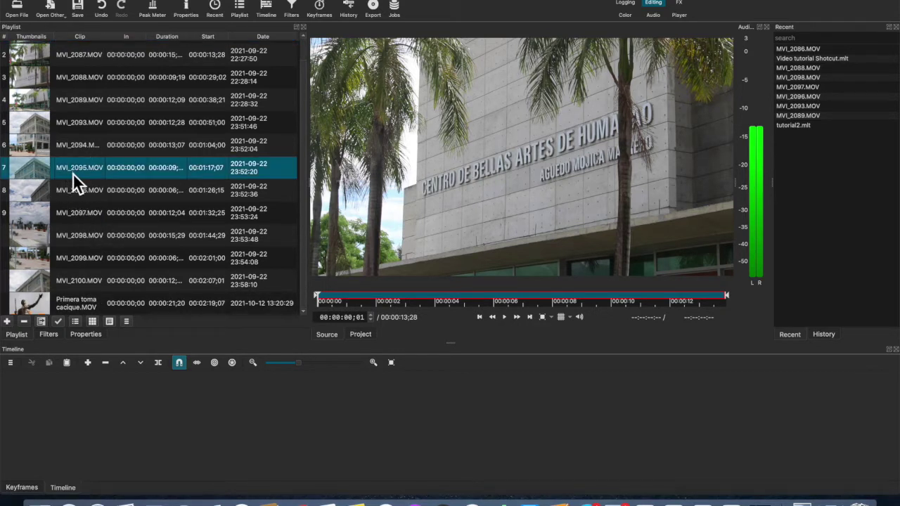
drag(72, 173, 71, 423)
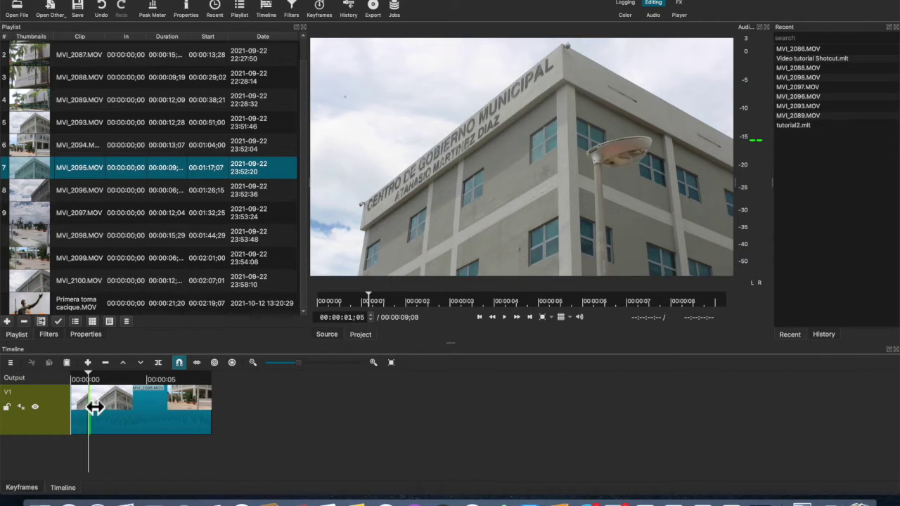
Trim the MVI_2095.MOV clip on V1 to start at about 00:00:01;22 and end at 00:00:04;27.
key(Home)
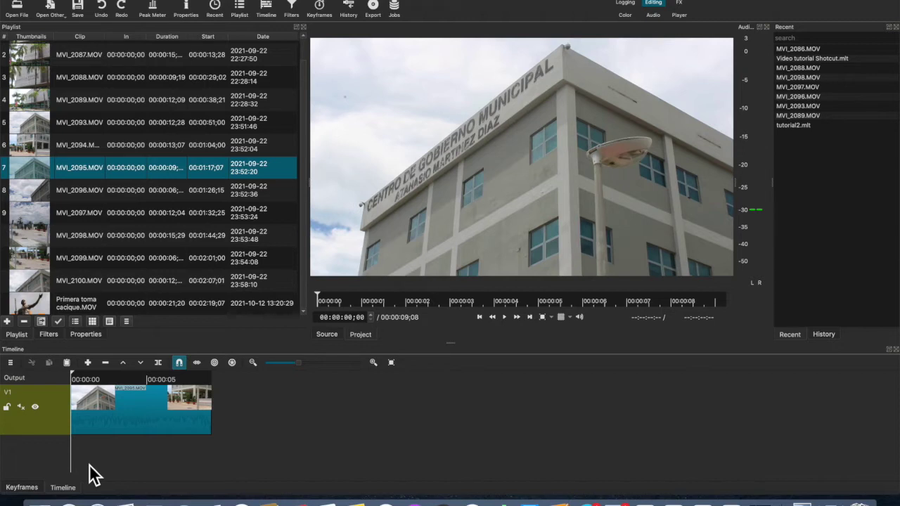
key(space)
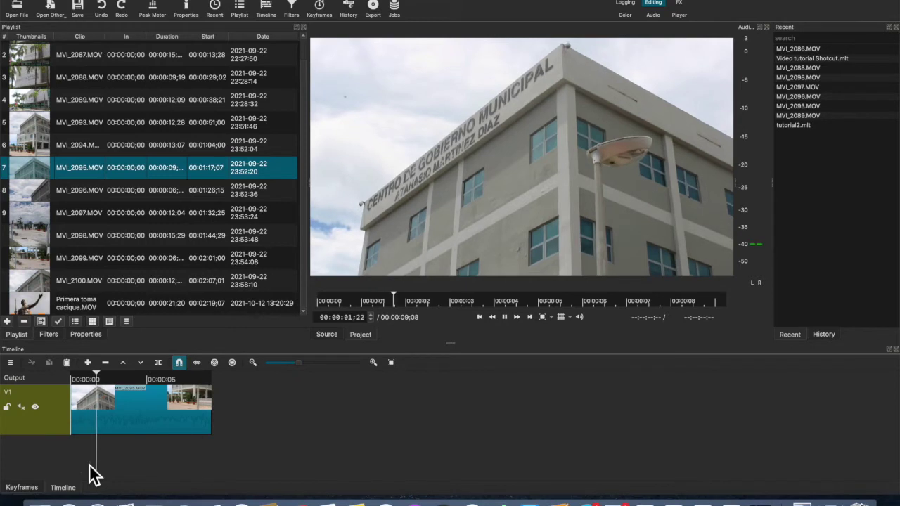
key(i)
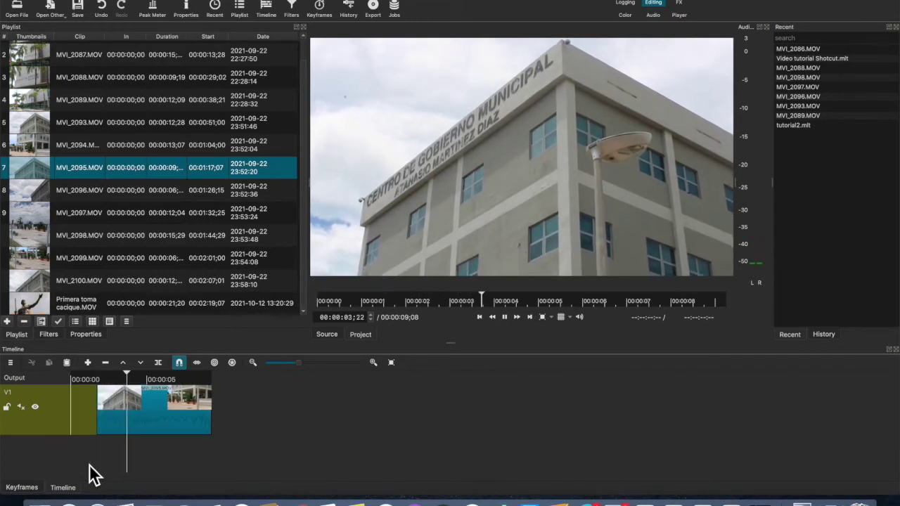
key(space)
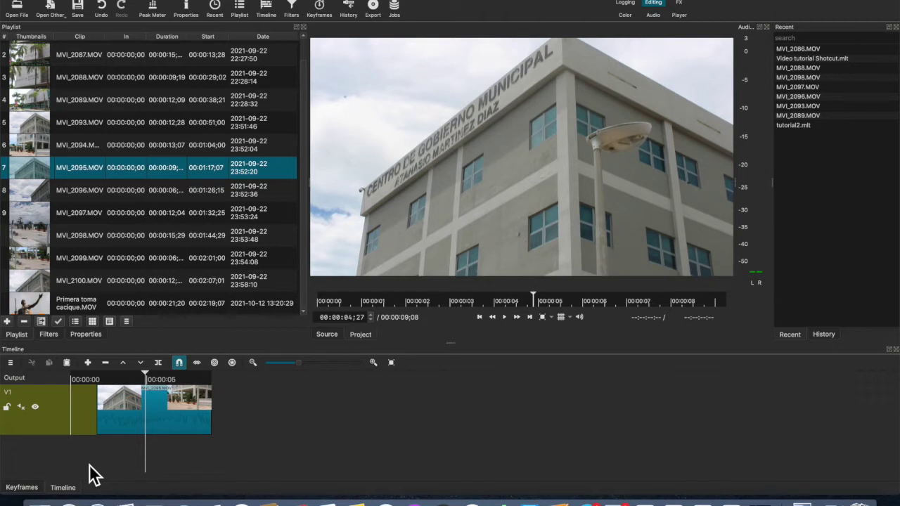
key(o)
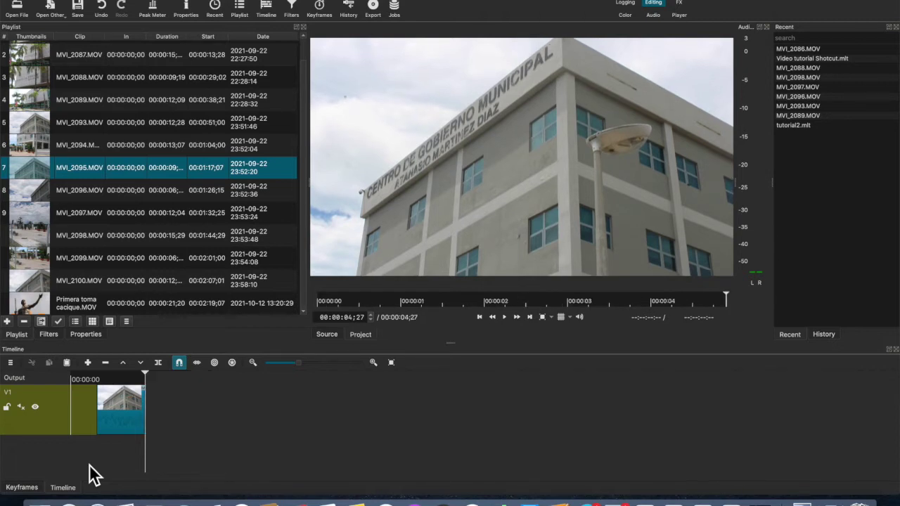
Append Primera toma cacique.MOV to V1, overlap it about 1.2 seconds with the first clip as a transition, and play it back.
drag(76, 303, 187, 415)
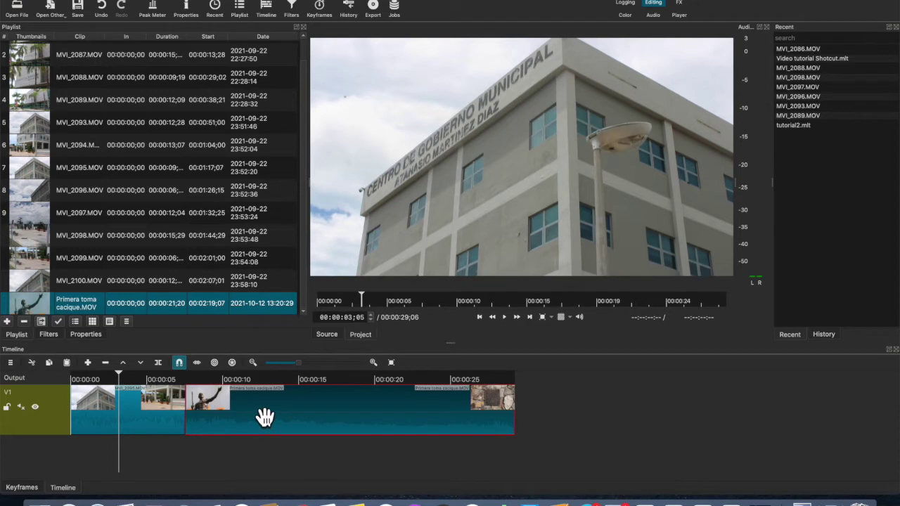
drag(264, 417, 241, 416)
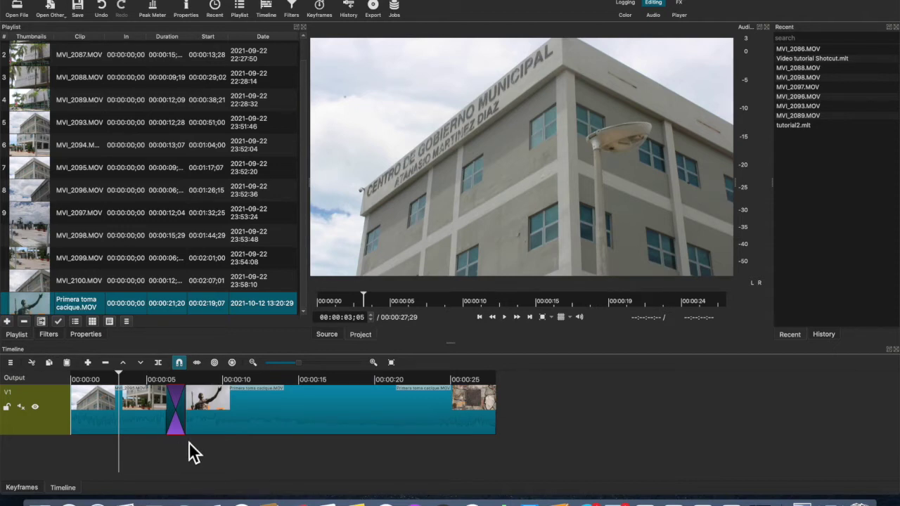
key(space)
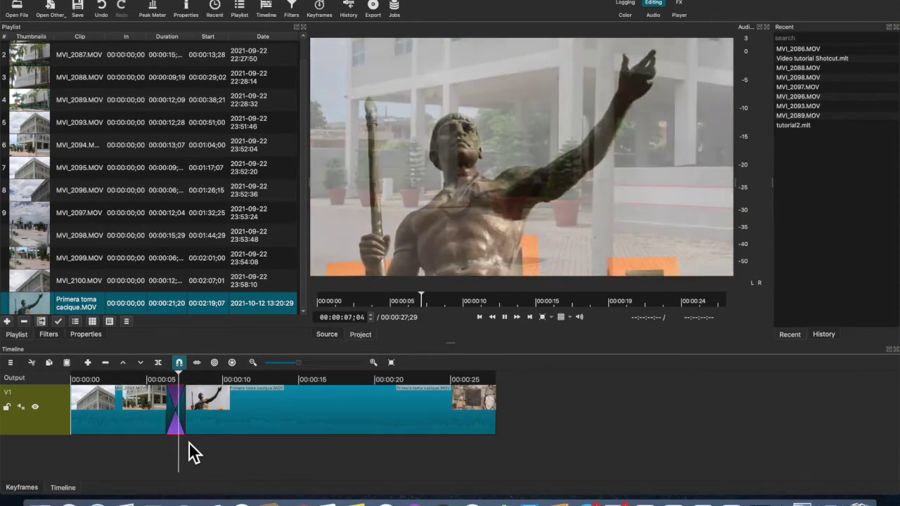
key(space)
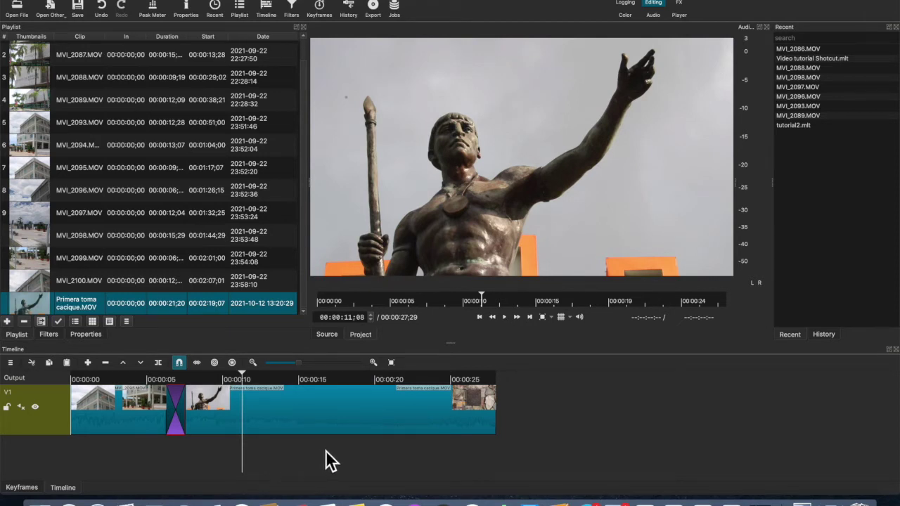
Add a second video track above V1.
right_click(325, 450)
mouse_move(330, 432)
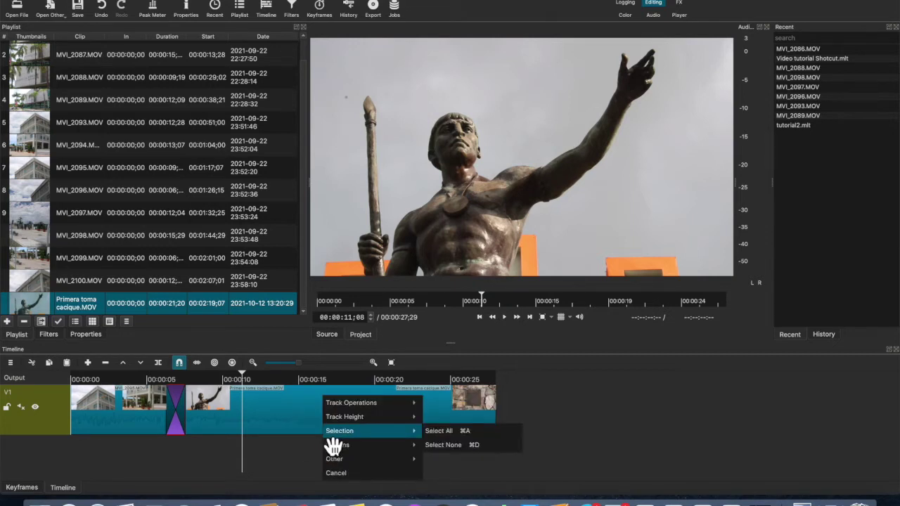
mouse_move(350, 408)
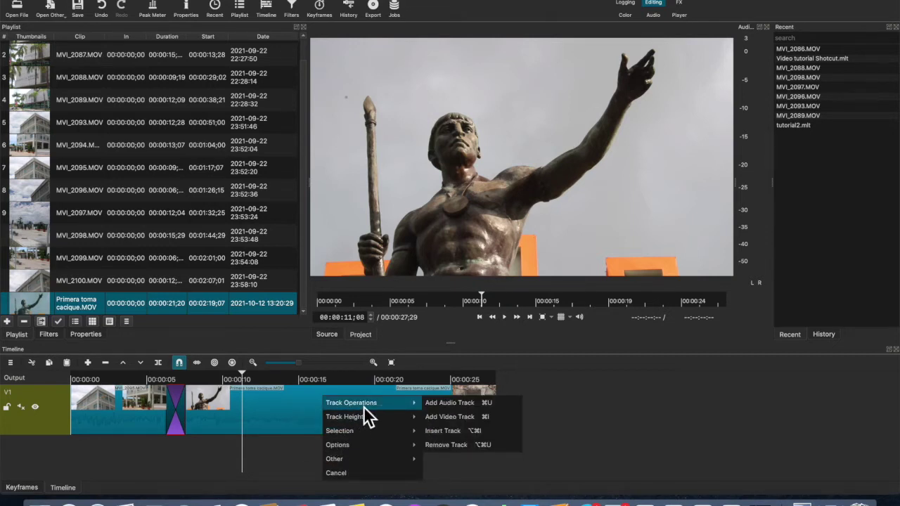
click(453, 419)
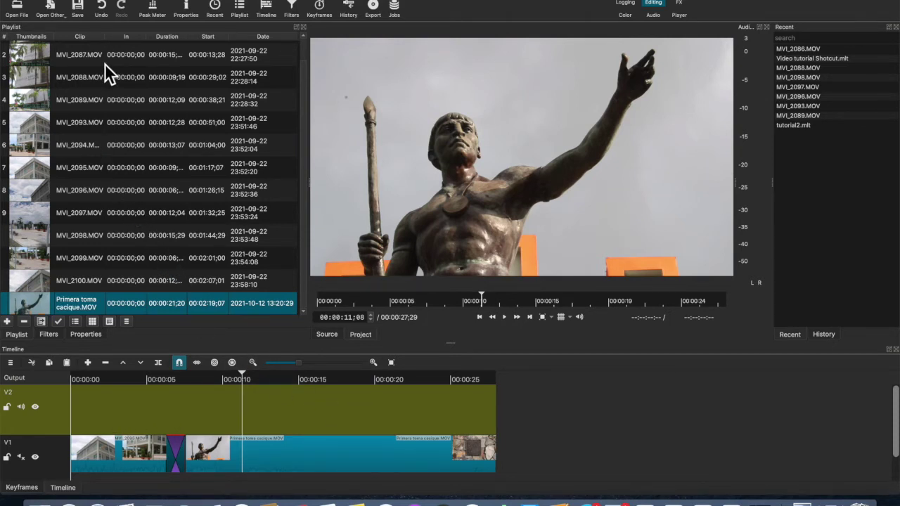
Create a transparent text clip reading "Tutorial Shotcut", place it on V2 at about 9 seconds, and play it back over the statue footage.
click(53, 12)
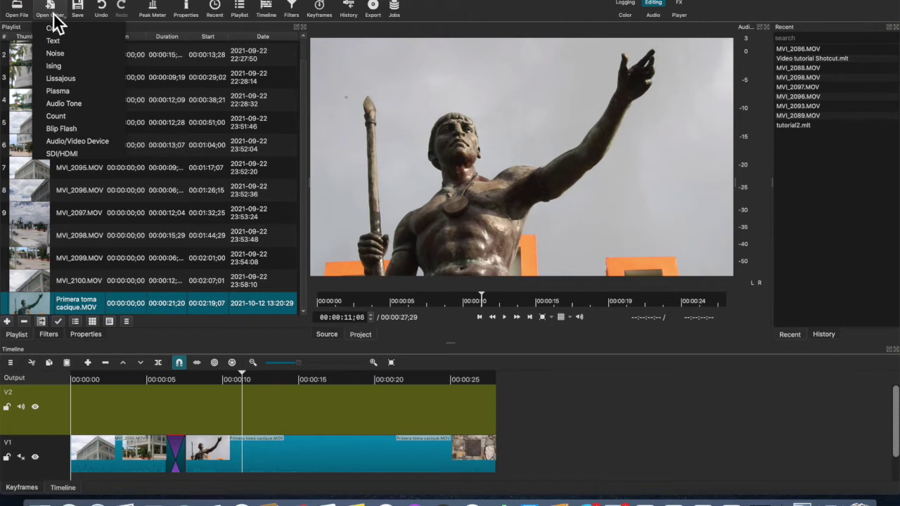
click(54, 42)
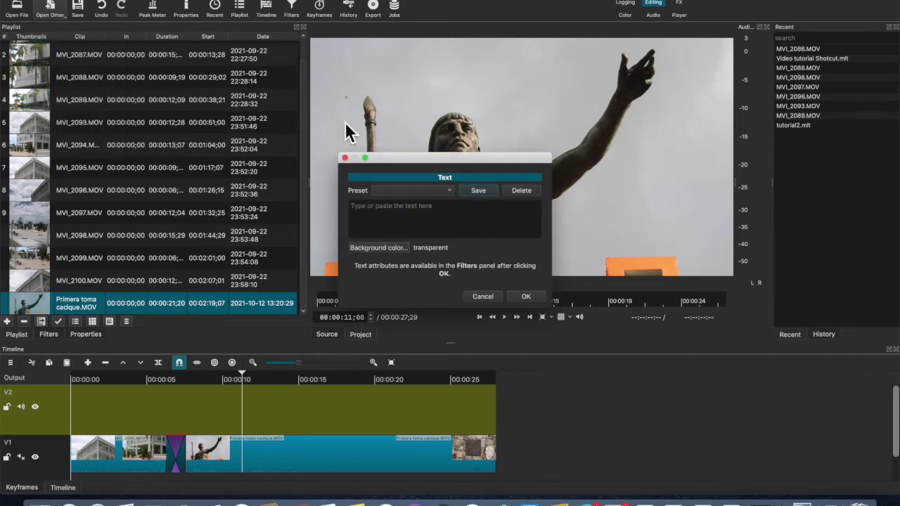
click(405, 220)
text(Tutorial Shotcut)
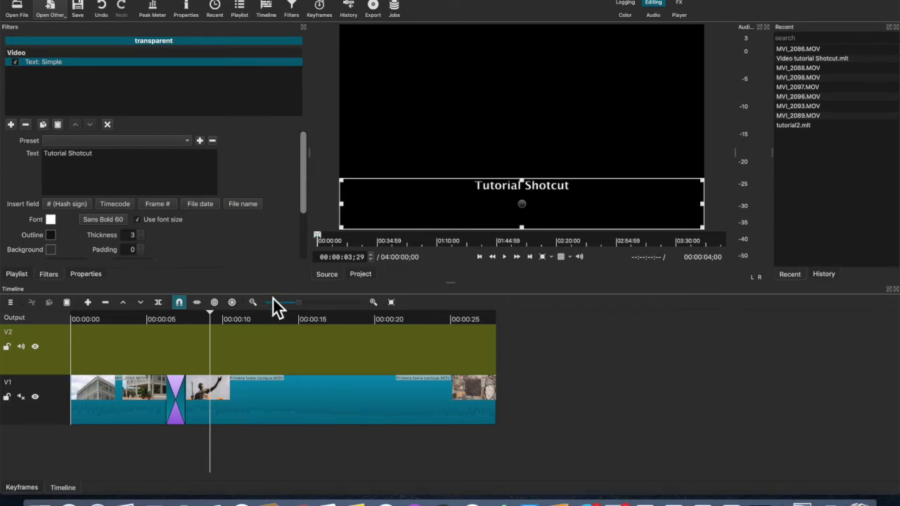
click(146, 305)
key(space)
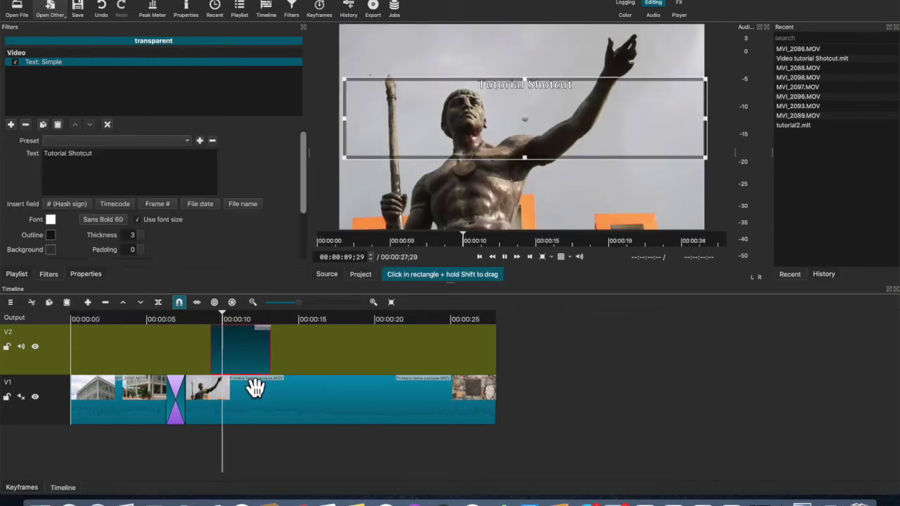
key(space)
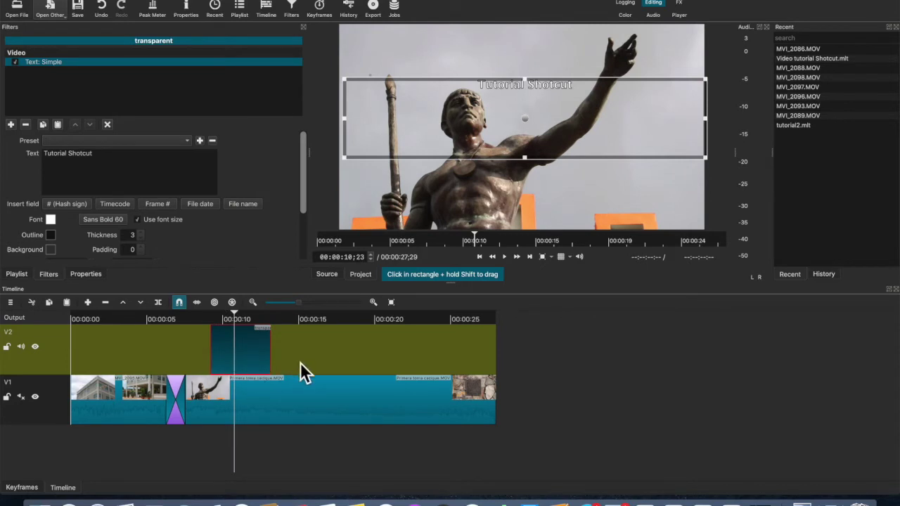
key(space)
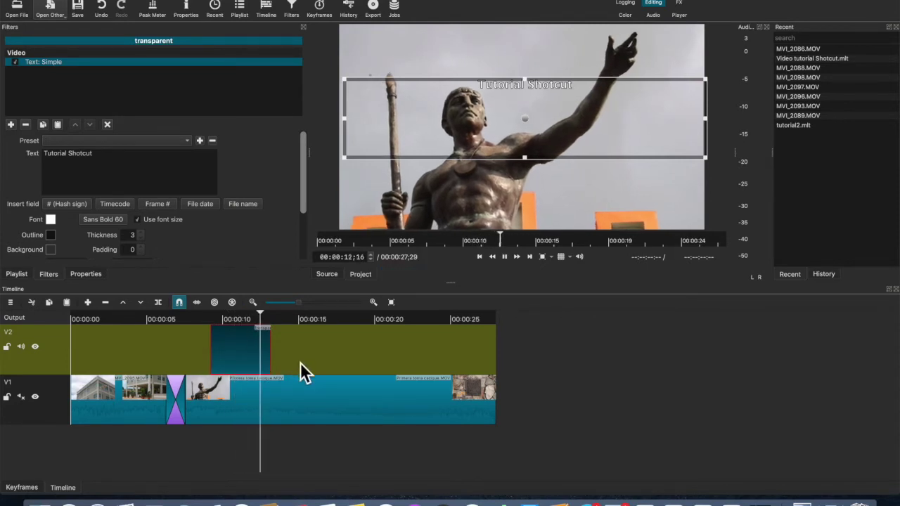
key(space)
Split the text clip on V2 at 00:00:11;13 and move its second part to about 13 seconds, leaving a gap.
mouse_move(257, 355)
mouse_down()
mouse_move(250, 345)
mouse_move(216, 370)
mouse_move(181, 358)
mouse_move(230, 370)
mouse_move(246, 368)
mouse_move(240, 359)
mouse_up()
click(246, 320)
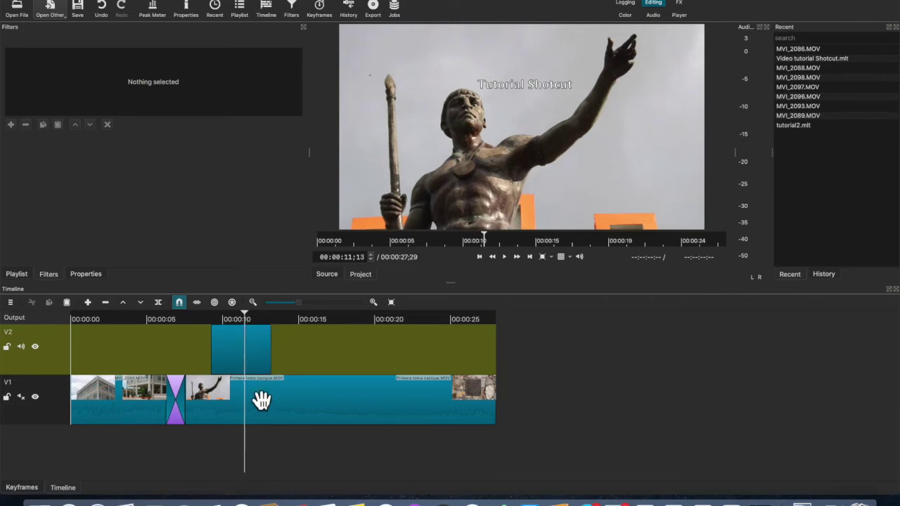
click(267, 364)
drag(269, 369, 295, 386)
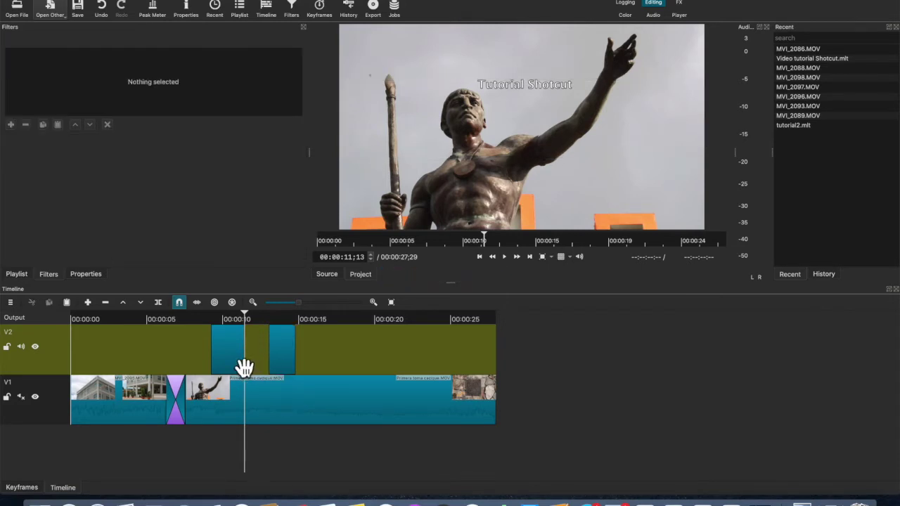
click(242, 318)
drag(243, 324, 228, 321)
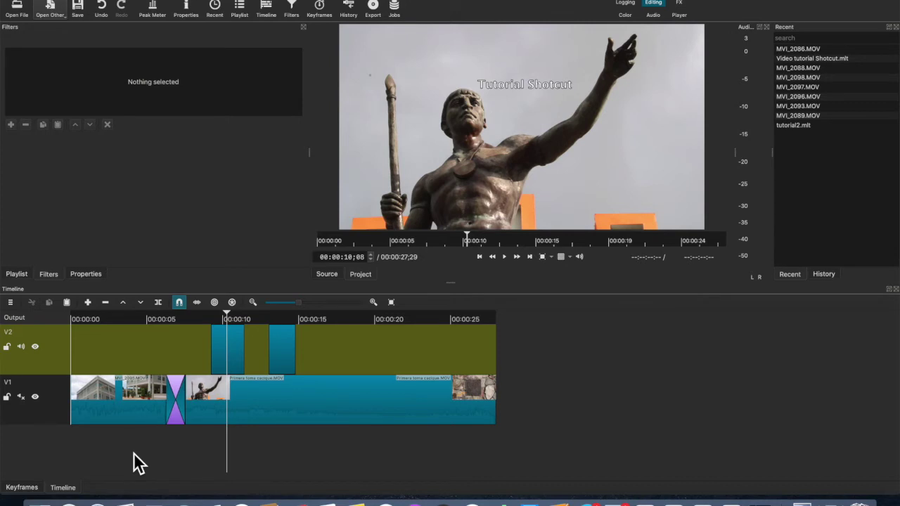
Add an audio track below V1.
right_click(170, 458)
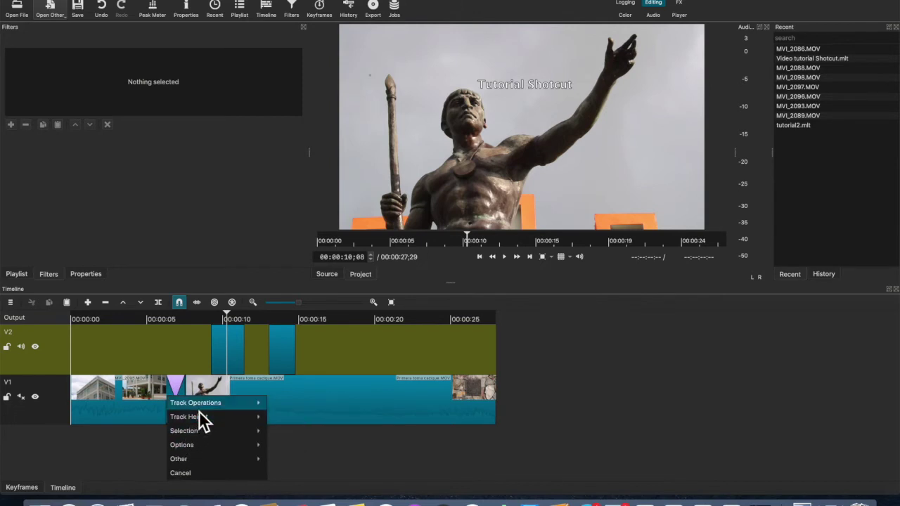
mouse_move(201, 407)
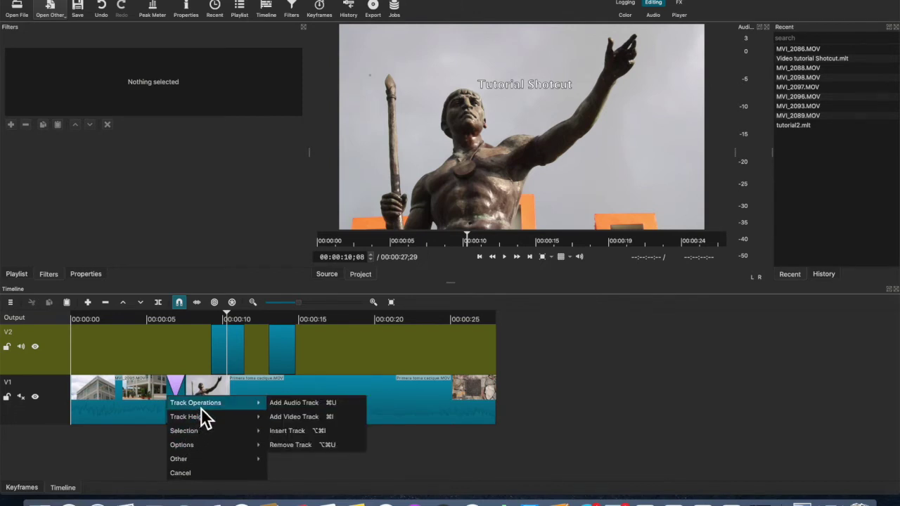
click(299, 406)
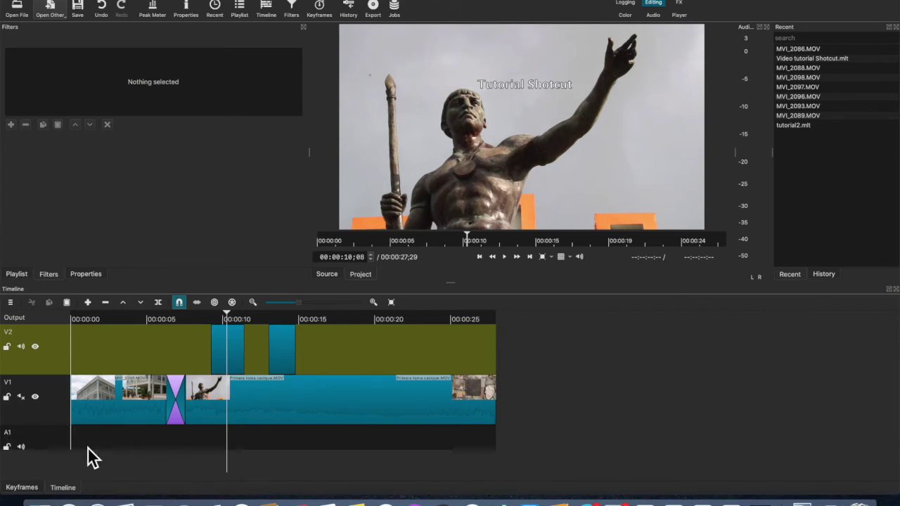
Place RPReplay_Final1635856331.mov from the downloads at the start of audio track A1.
click(116, 446)
key(Home)
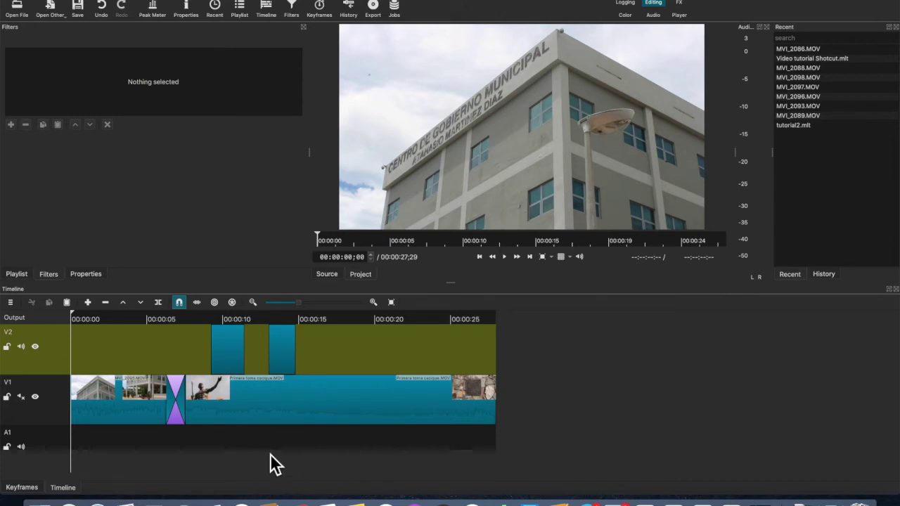
click(806, 492)
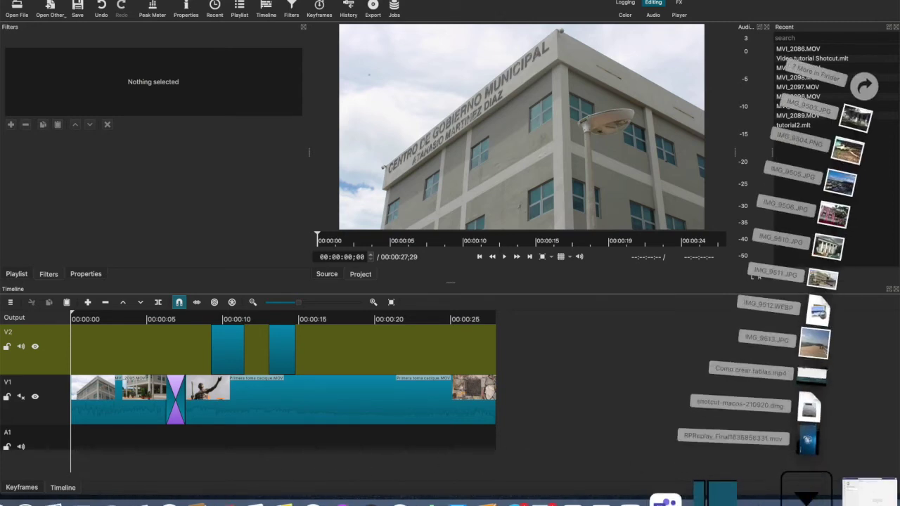
click(754, 455)
drag(754, 455, 74, 438)
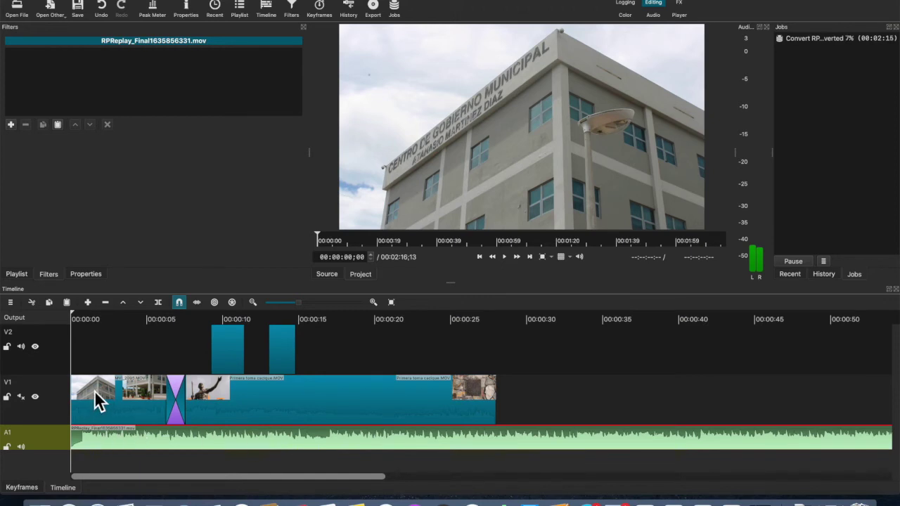
Trim the start of the audio clip on A1 to 00:00:02;06.
drag(73, 315, 107, 321)
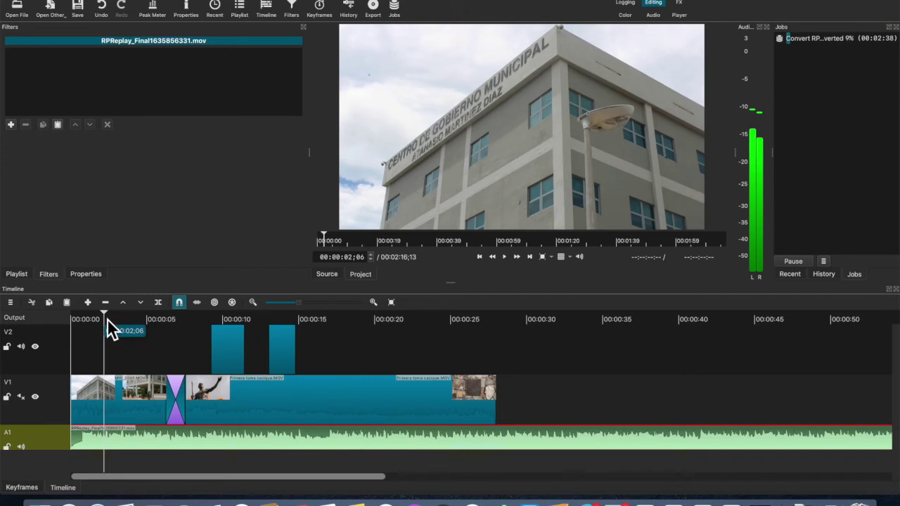
key(i)
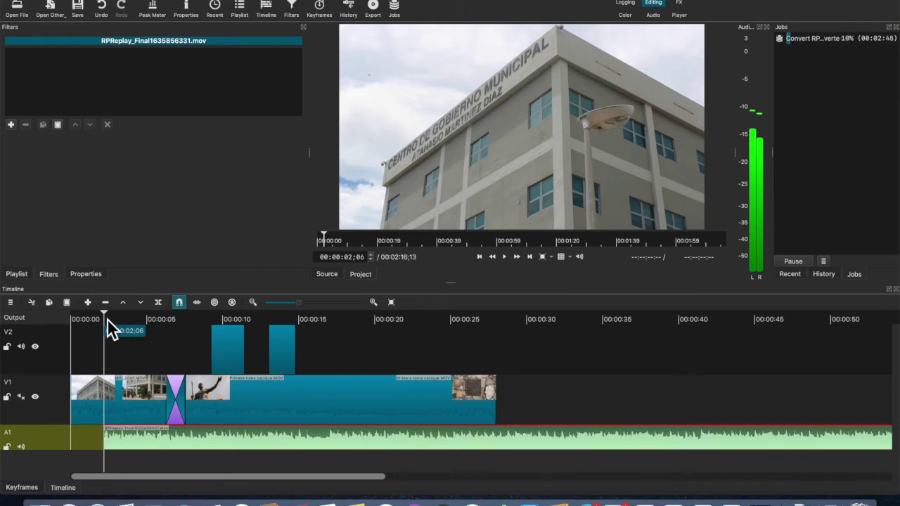
Undo the last trim of the audio clip on A1 and shift the clip to start at about 0.6 seconds.
key(ctrl+z)
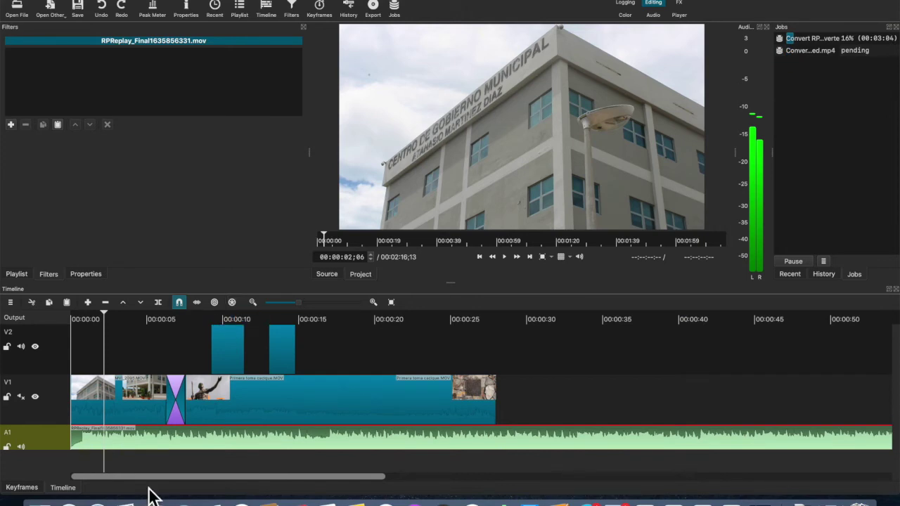
drag(123, 441, 140, 454)
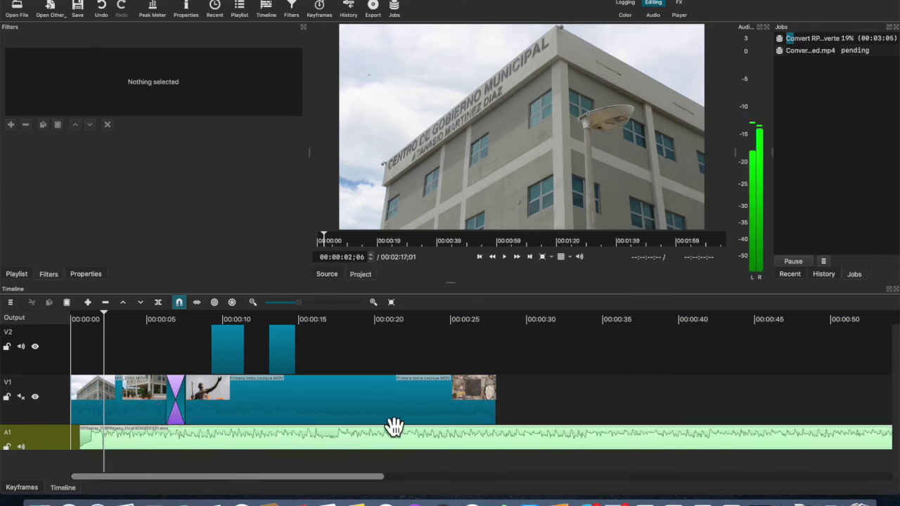
Move the second part of the split audio clip on A1 to about 5 seconds, leaving a gap after the first part.
click(104, 451)
key(equal)
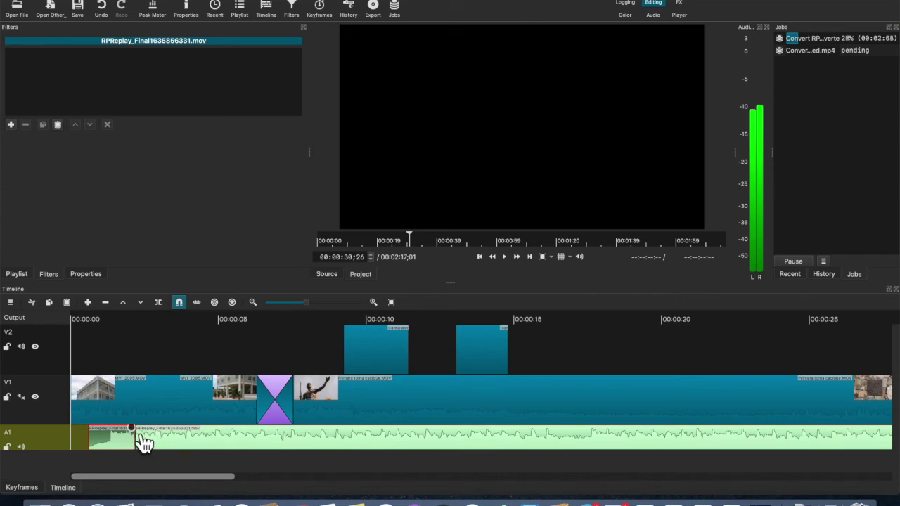
drag(142, 441, 223, 446)
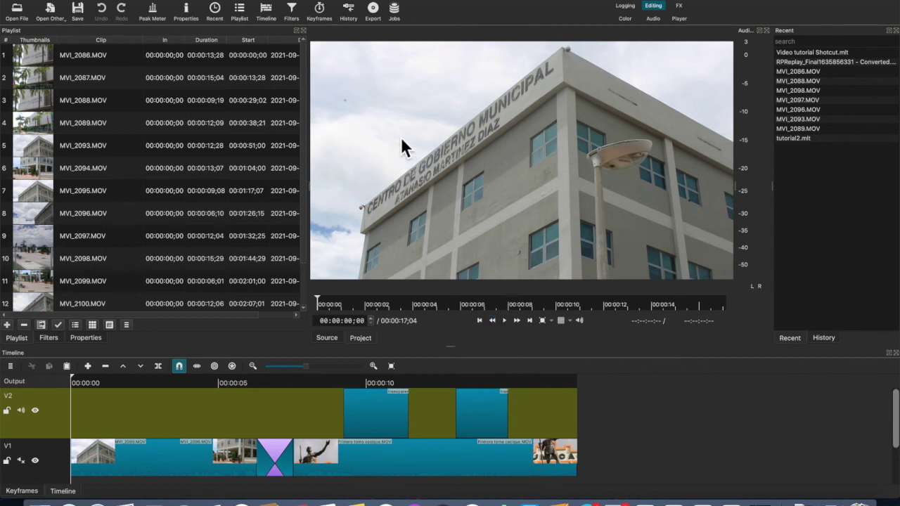
Export the timeline with the YouTube preset as the mp4 file Video tutorial Shotcut in the Movies folder.
click(375, 13)
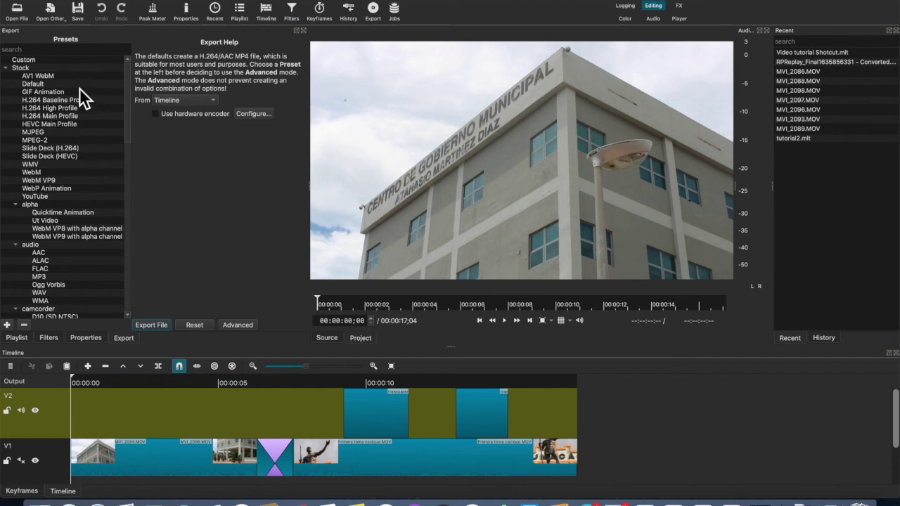
click(50, 198)
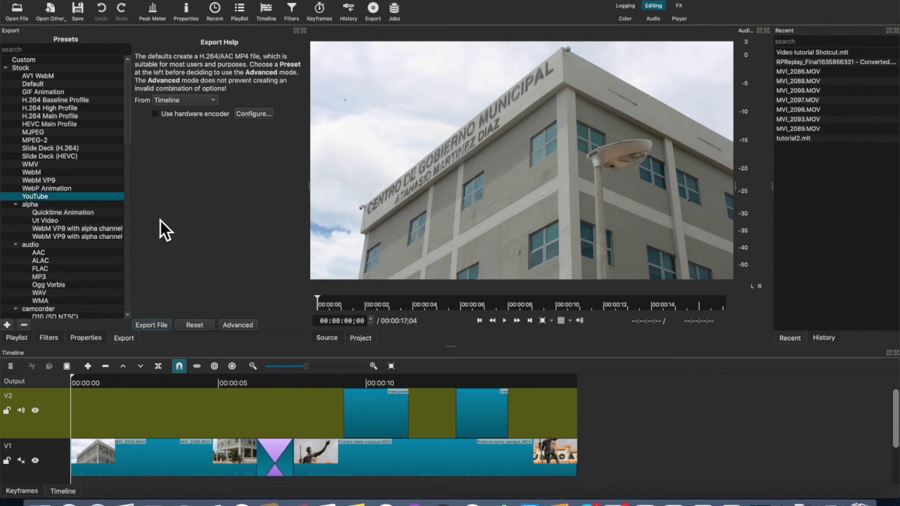
click(157, 326)
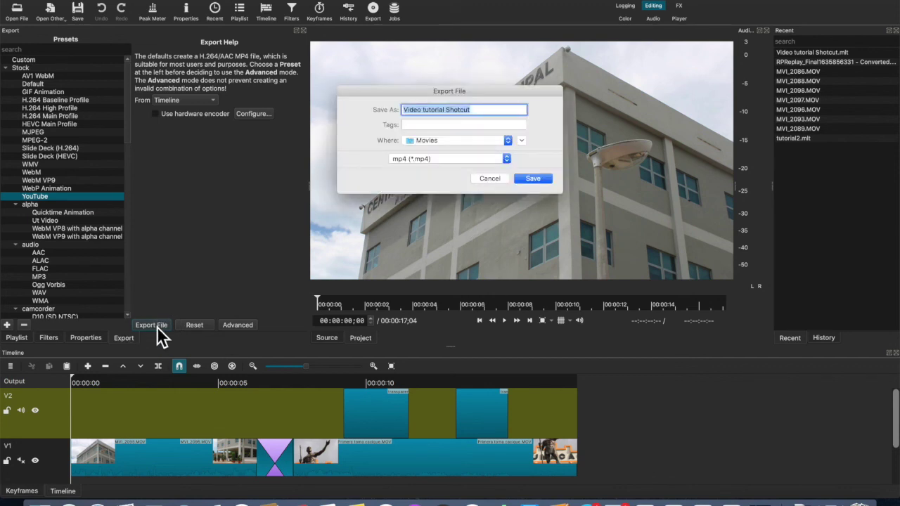
click(532, 179)
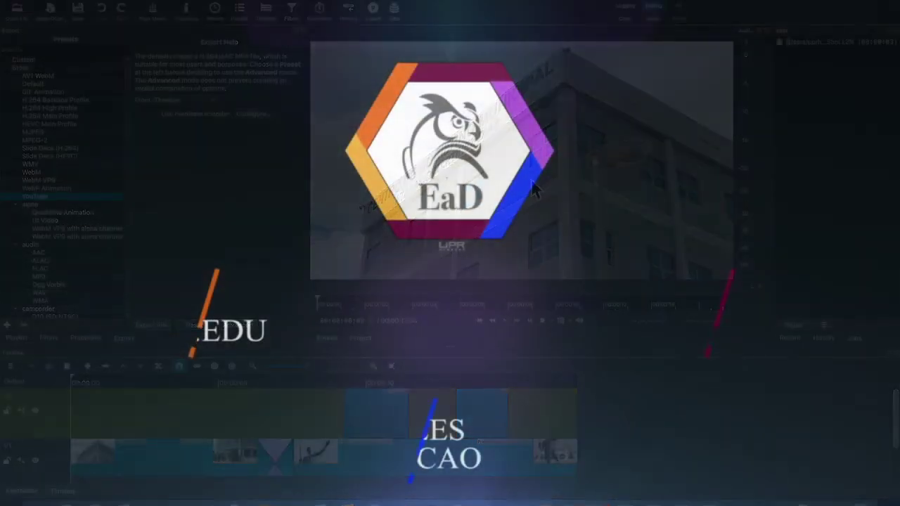